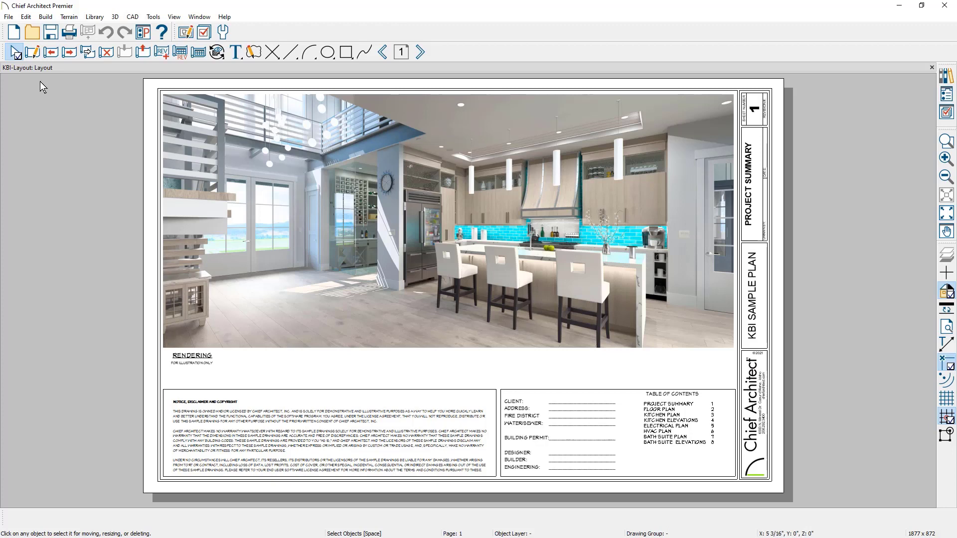
Run Backup Entire Project with plan files and all referenced files, targeting the Backup Files folder.
{"action": "left_click", "coordinate": [8, 18]}
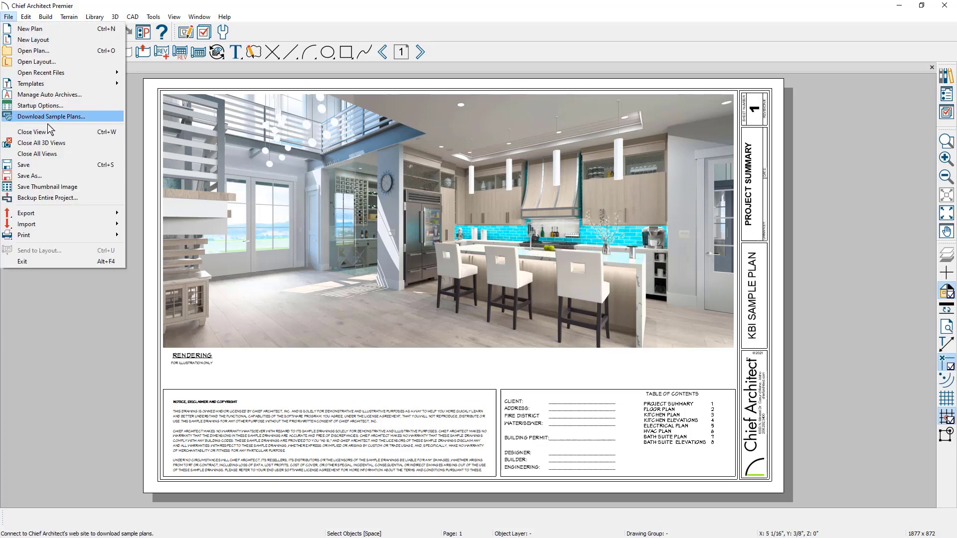
{"action": "left_click", "coordinate": [83, 197]}
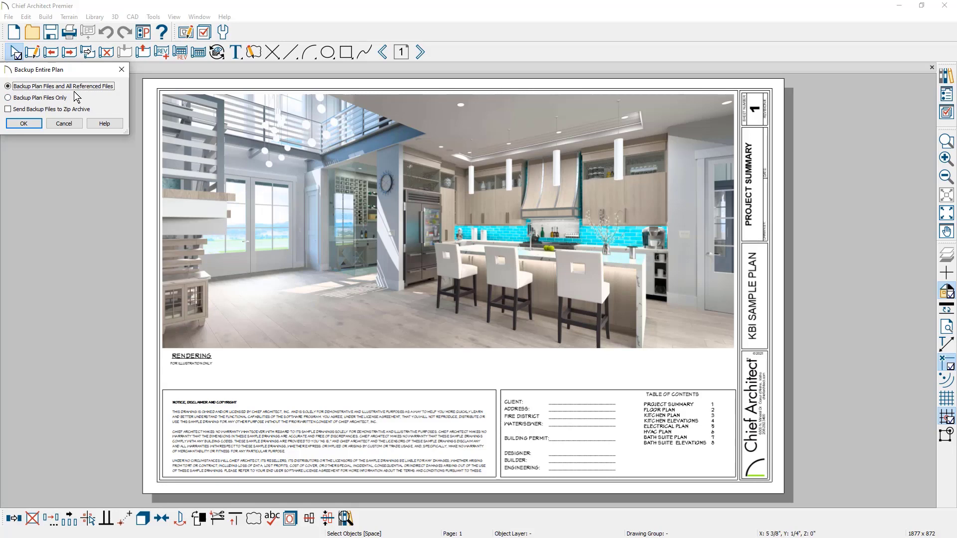
{"action": "left_click", "coordinate": [40, 124]}
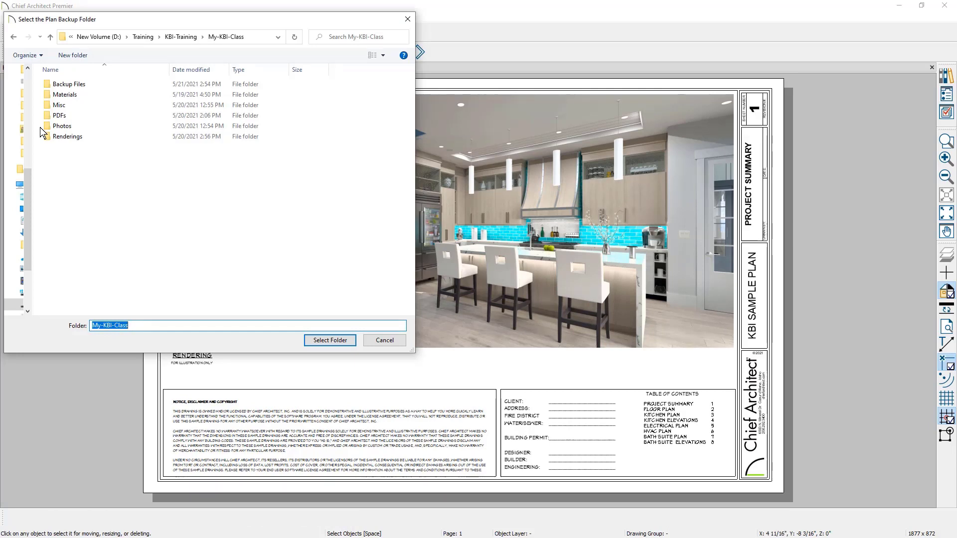
{"action": "left_click", "coordinate": [88, 82]}
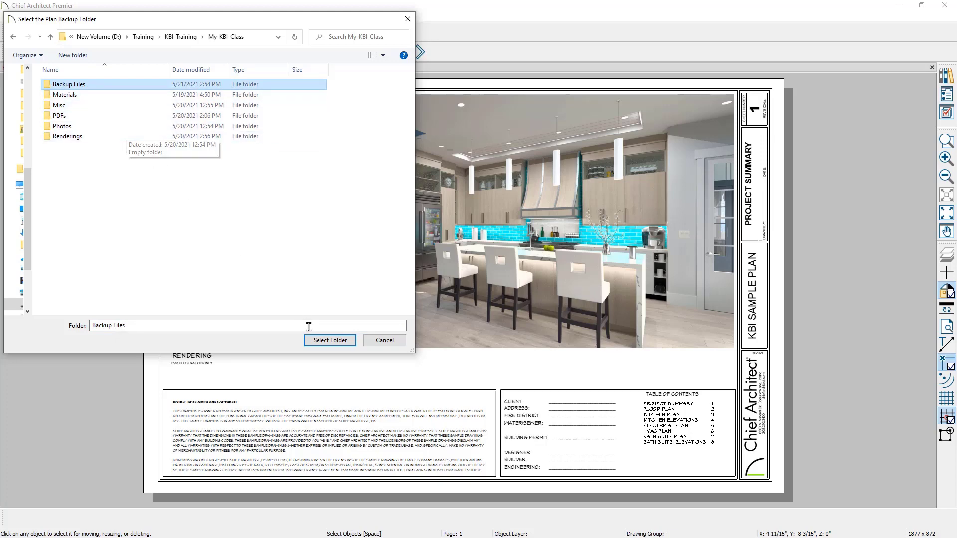
{"action": "left_click", "coordinate": [319, 344]}
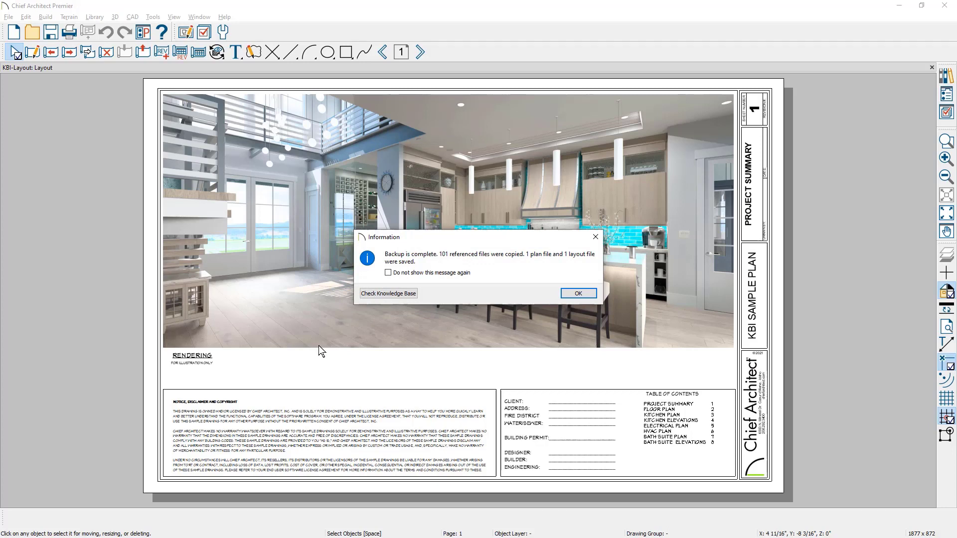
Move the backup-complete notice (101 referenced files, 1 plan, 1 layout) aside.
{"action": "left_click_drag", "start_coordinate": [429, 237], "coordinate": [408, 360]}
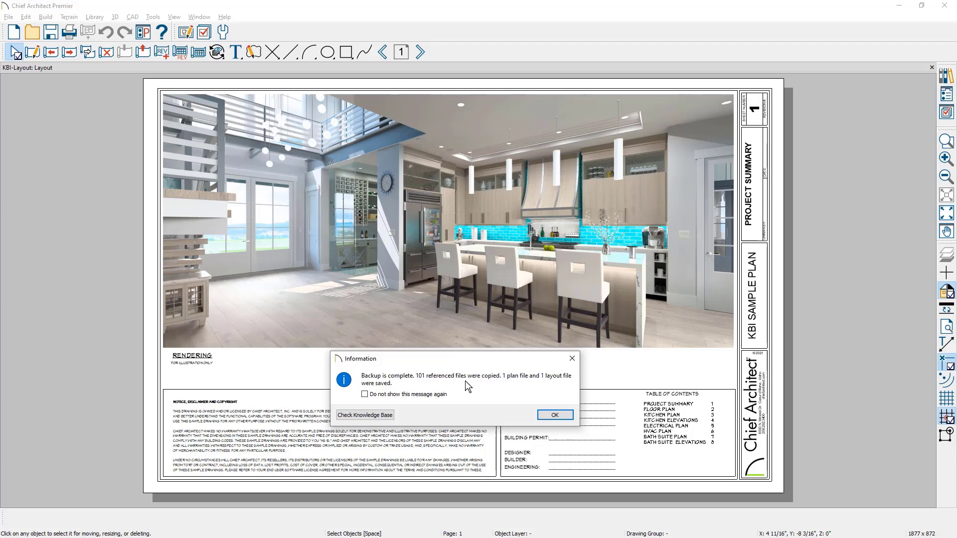
Dismiss the notice and maximize the Backup Files window to scroll through its 99 copied textures.
{"action": "left_click", "coordinate": [553, 416]}
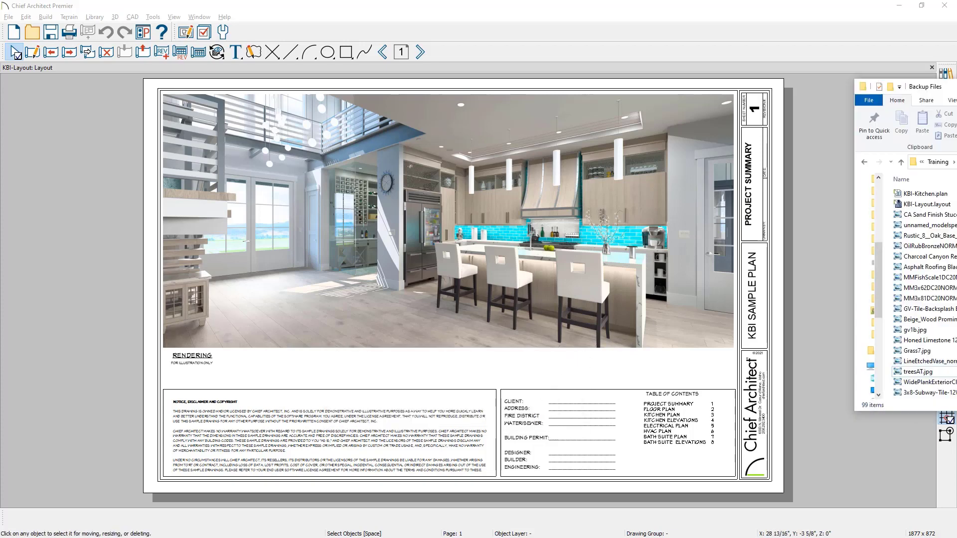
{"action": "left_click_drag", "start_coordinate": [898, 80], "coordinate": [297, 70]}
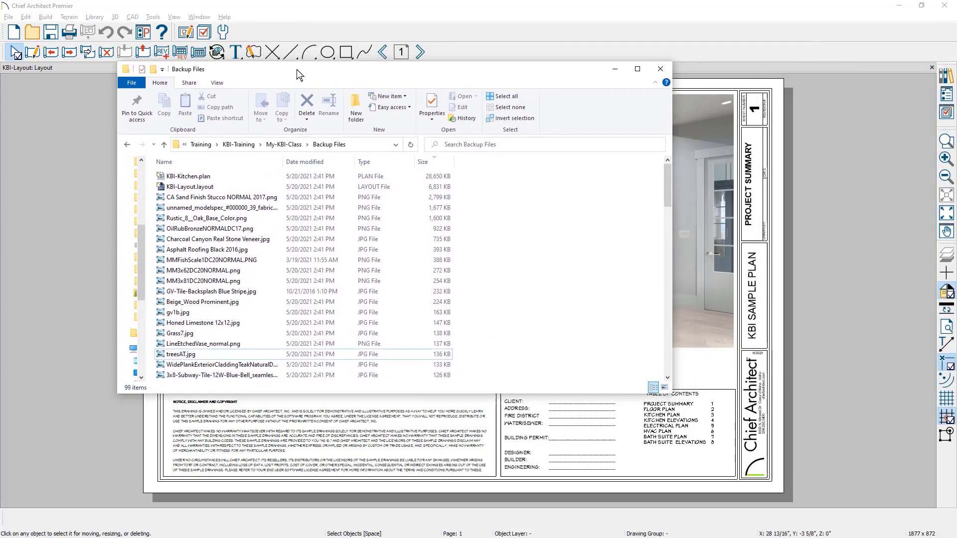
{"action": "left_click", "coordinate": [636, 68]}
{"action": "scroll", "coordinate": [357, 292], "scroll_direction": "down", "scroll_amount": 11}
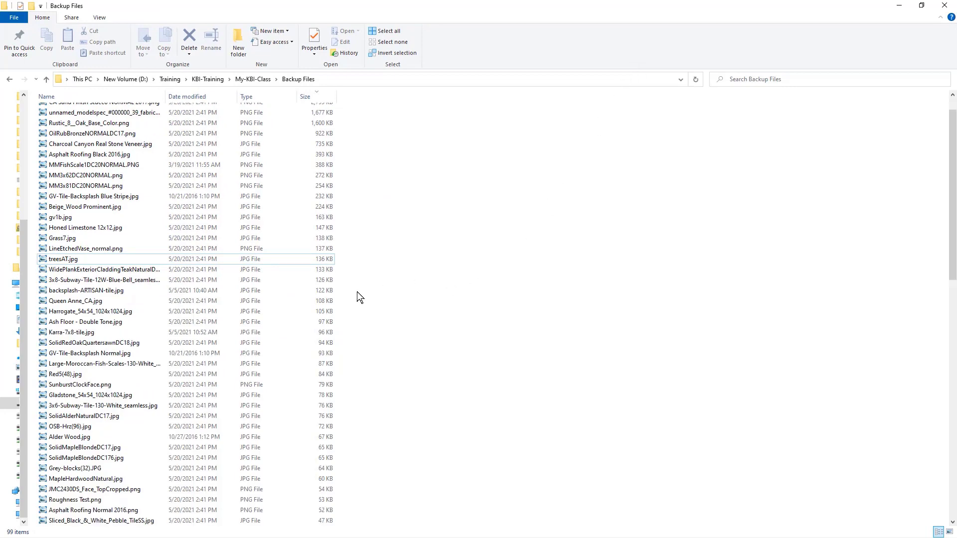
{"action": "scroll", "coordinate": [357, 292], "scroll_direction": "down", "scroll_amount": 9}
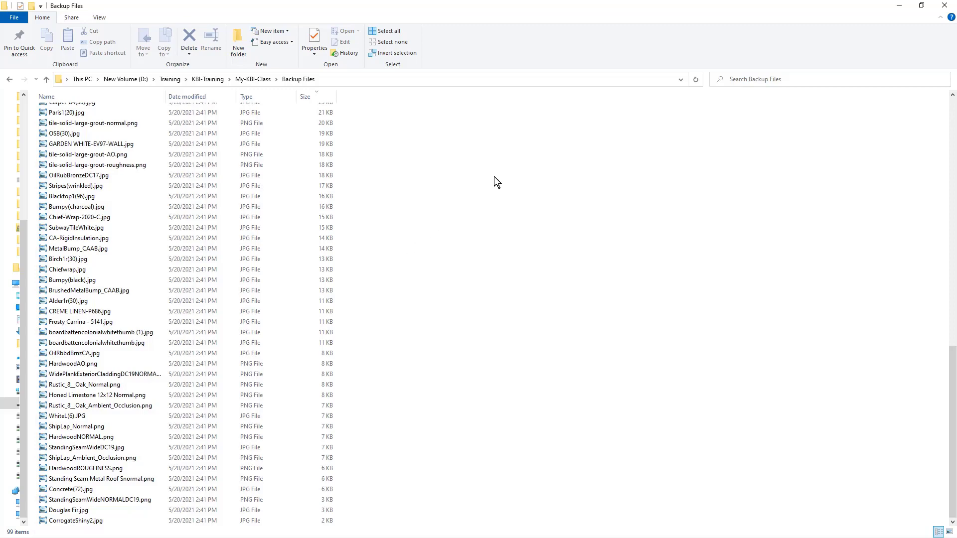
Minimize Explorer and back up only the plan and layout files, no referenced files, to Backup Files.
{"action": "left_click", "coordinate": [899, 6]}
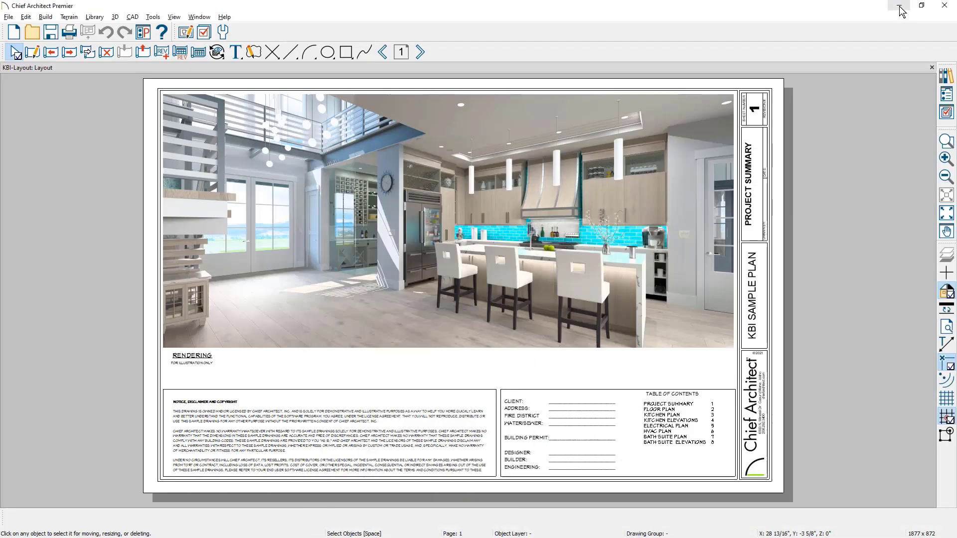
{"action": "left_click", "coordinate": [8, 17]}
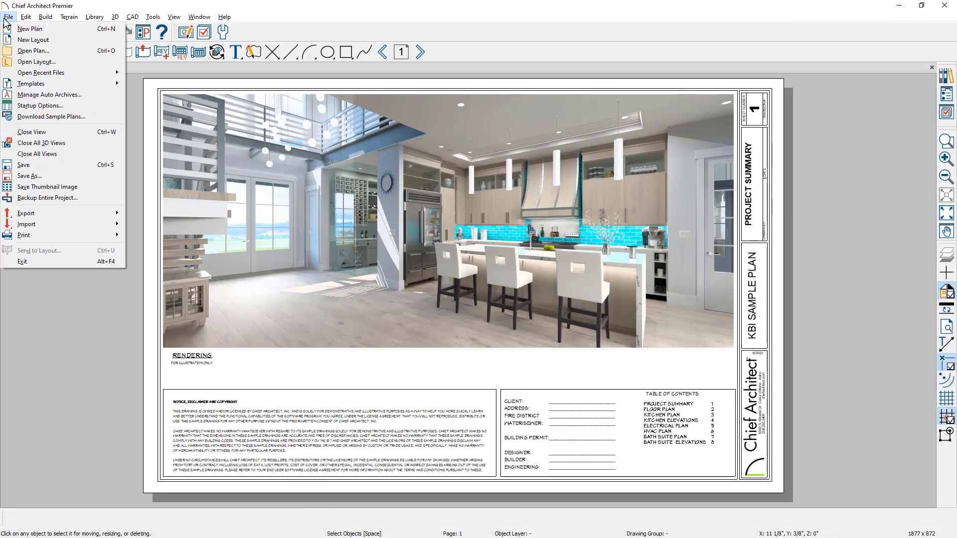
{"action": "left_click", "coordinate": [94, 197]}
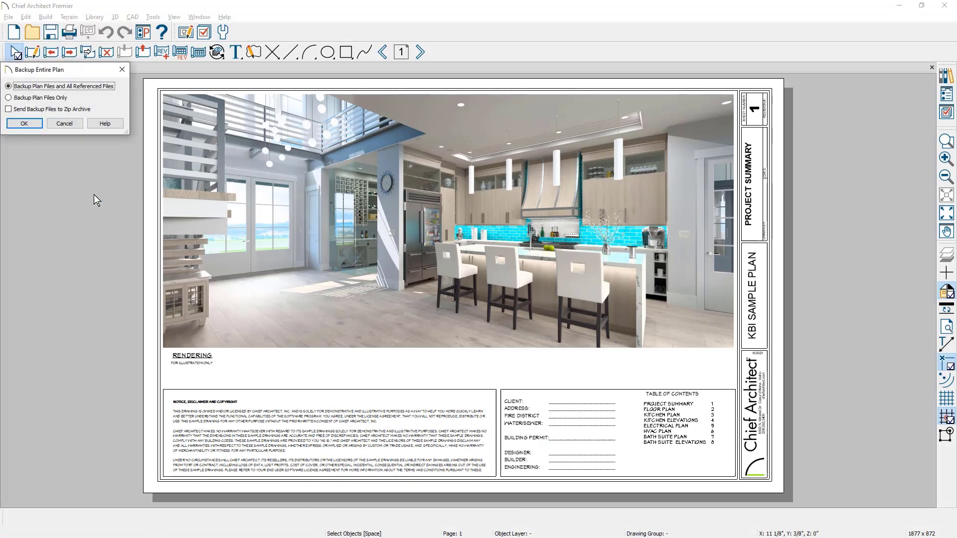
{"action": "left_click", "coordinate": [18, 103]}
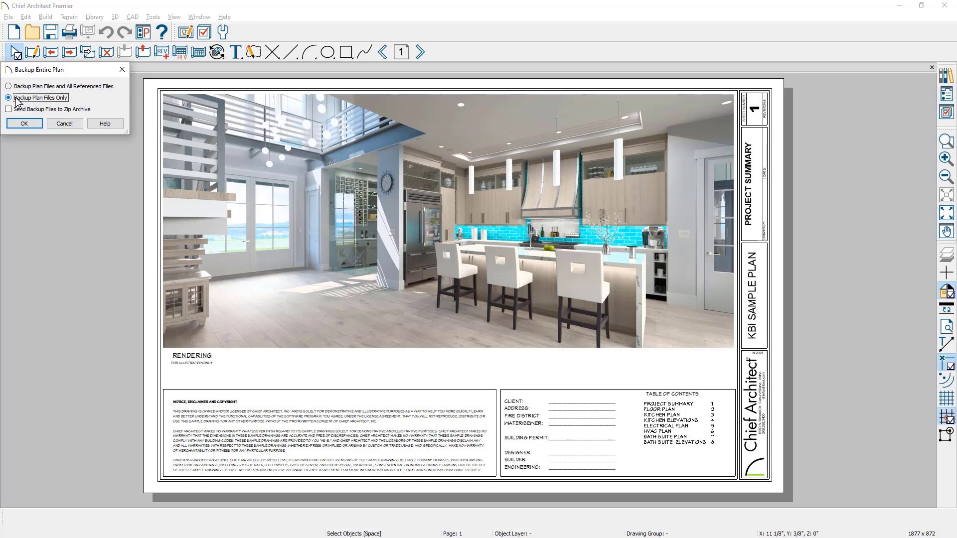
{"action": "left_click", "coordinate": [24, 124]}
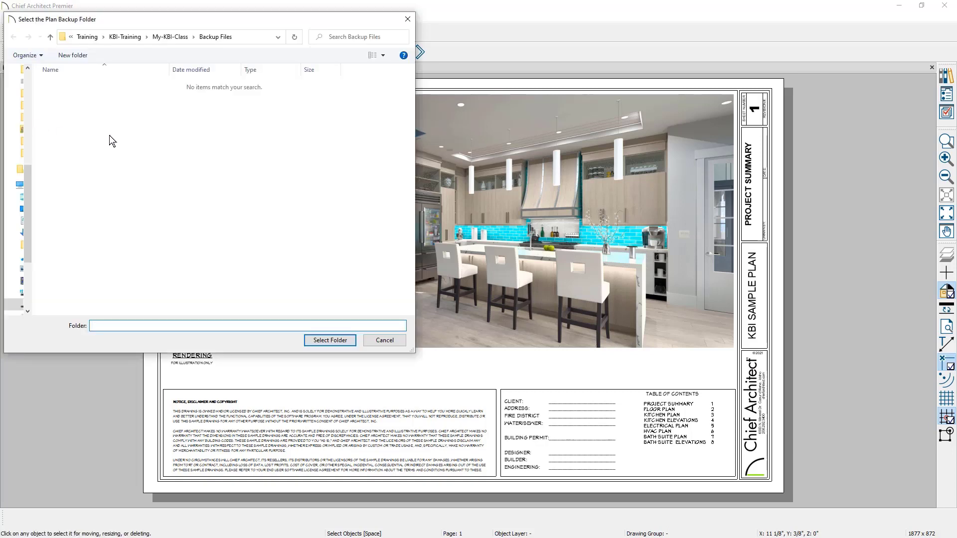
{"action": "left_click", "coordinate": [329, 341]}
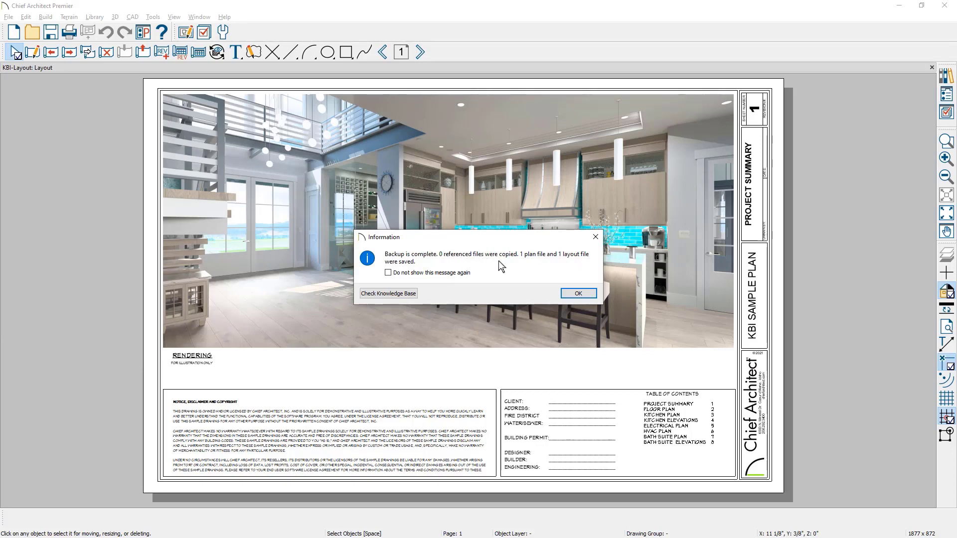
Dismiss the notice, check the sizes of KBI-Kitchen.plan and KBI-Layout.layout, then close the folder.
{"action": "left_click", "coordinate": [579, 294]}
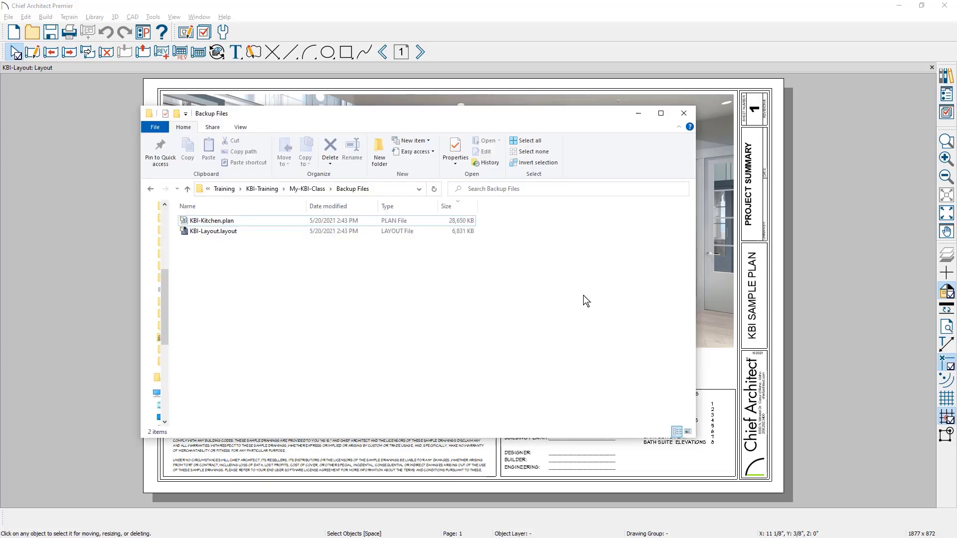
{"action": "left_click", "coordinate": [274, 222]}
{"action": "left_click", "coordinate": [270, 230]}
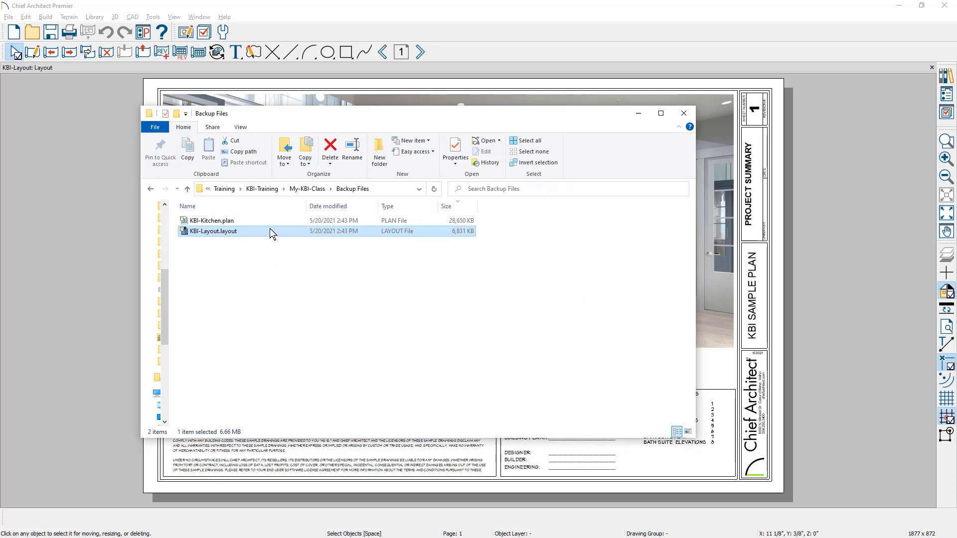
{"action": "left_click", "coordinate": [52, 121]}
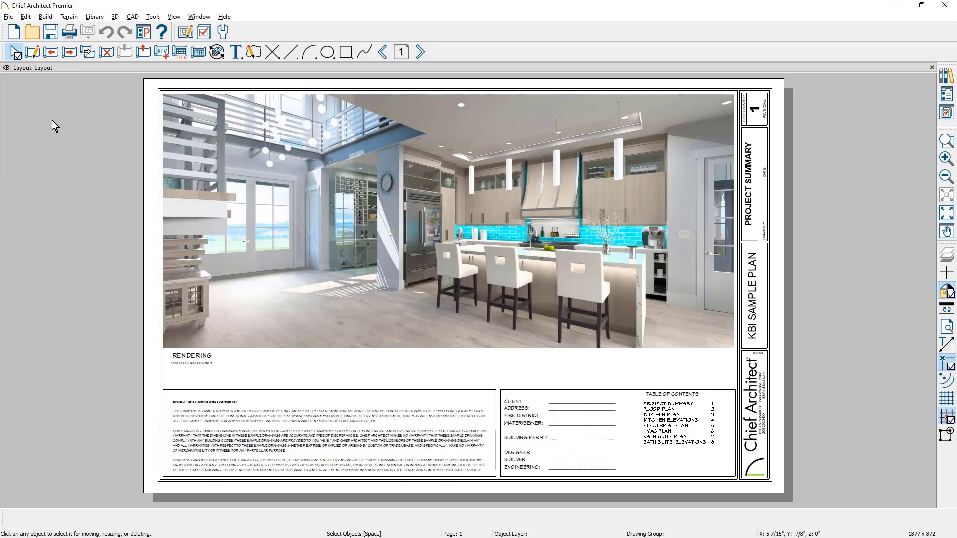
Run a zip-archive project backup saved as Kitchen-Plan-5-20.zip and dismiss the completion notice.
{"action": "left_click", "coordinate": [14, 17]}
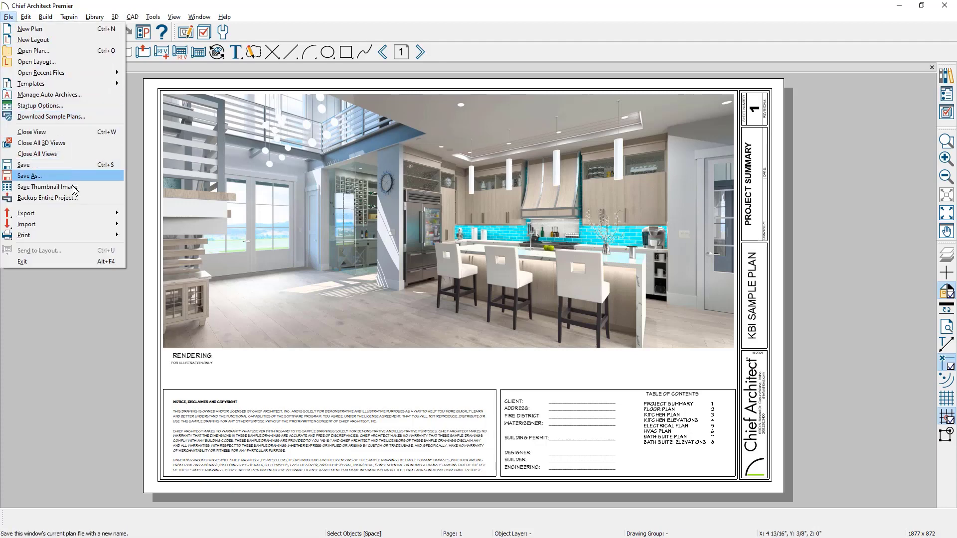
{"action": "left_click", "coordinate": [87, 198]}
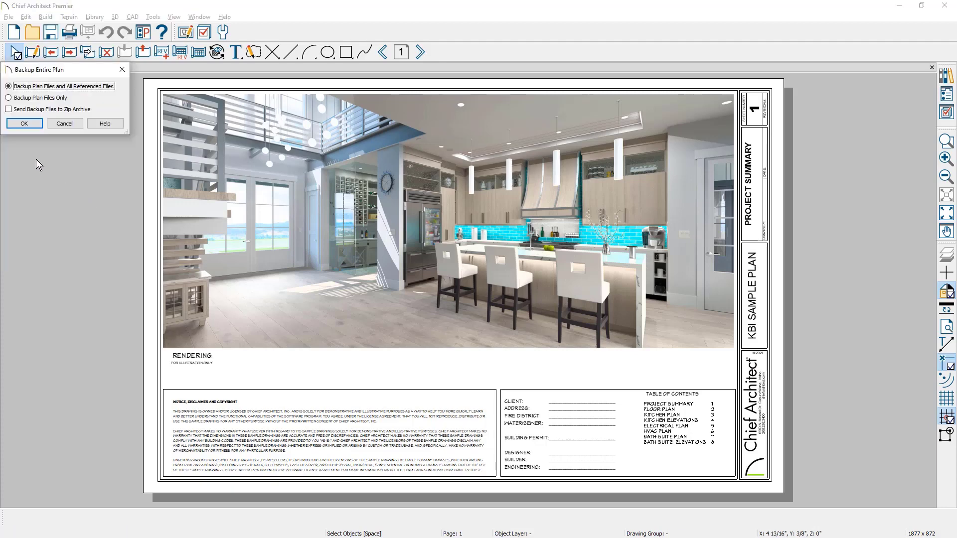
{"action": "left_click", "coordinate": [7, 111]}
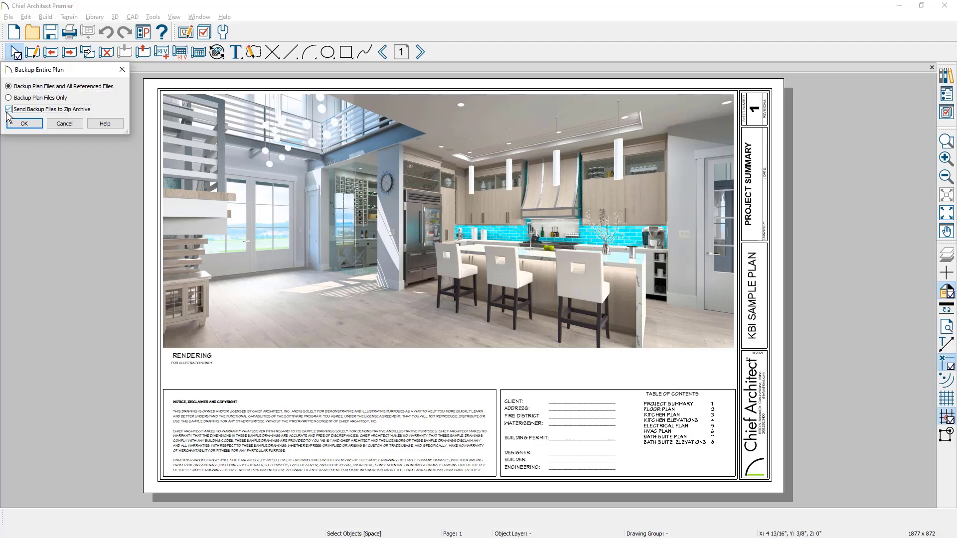
{"action": "left_click", "coordinate": [12, 124]}
{"action": "left_click", "coordinate": [12, 126]}
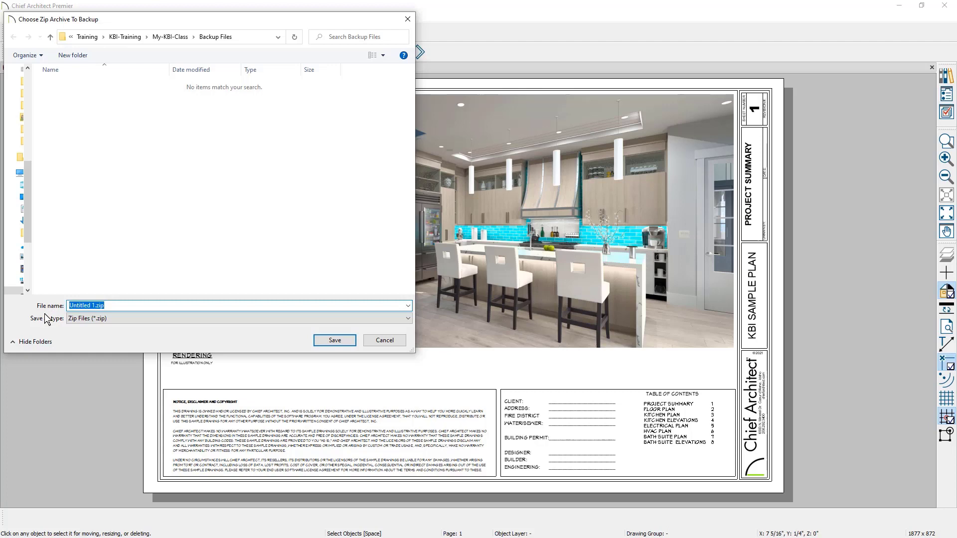
{"action": "type", "text": "Kitchen-Plan-"}
{"action": "type", "text": "5-20"}
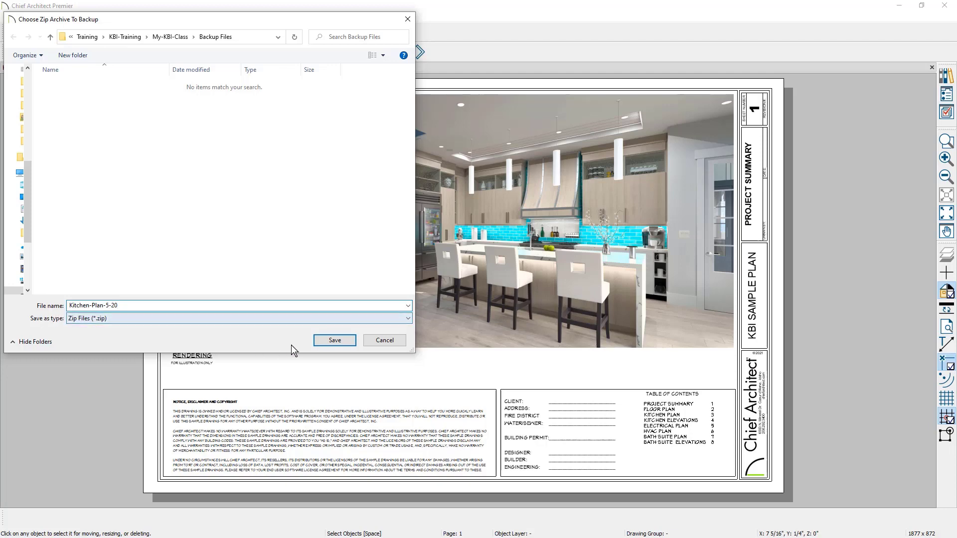
{"action": "left_click", "coordinate": [319, 342]}
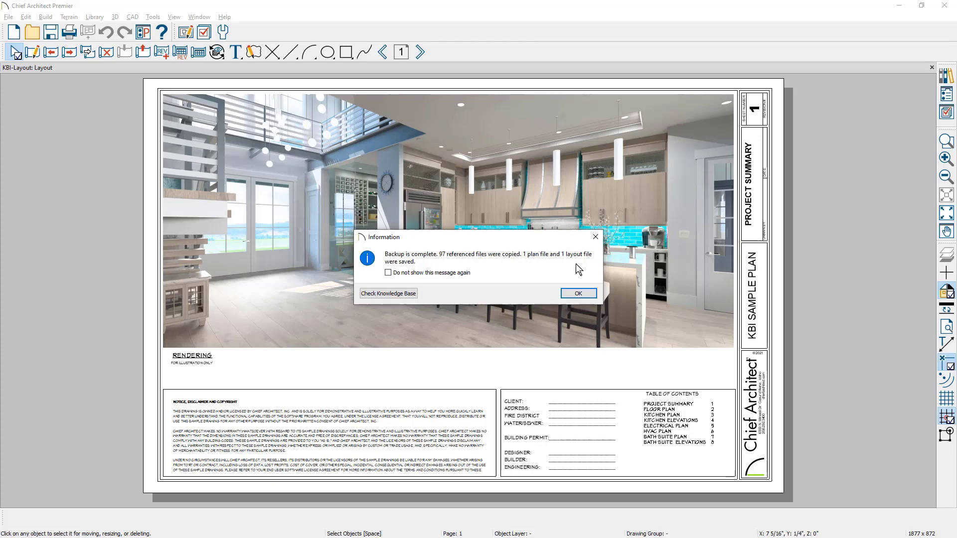
{"action": "left_click", "coordinate": [578, 294]}
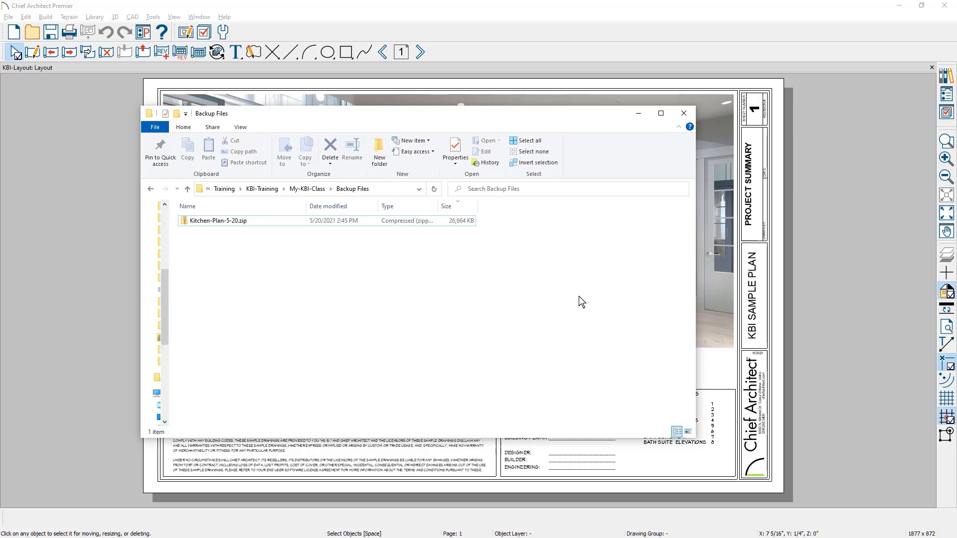
Leave the Backup Files window after confirming Kitchen-Plan-5-20.zip is listed there.
{"action": "key", "text": "alt+Tab"}
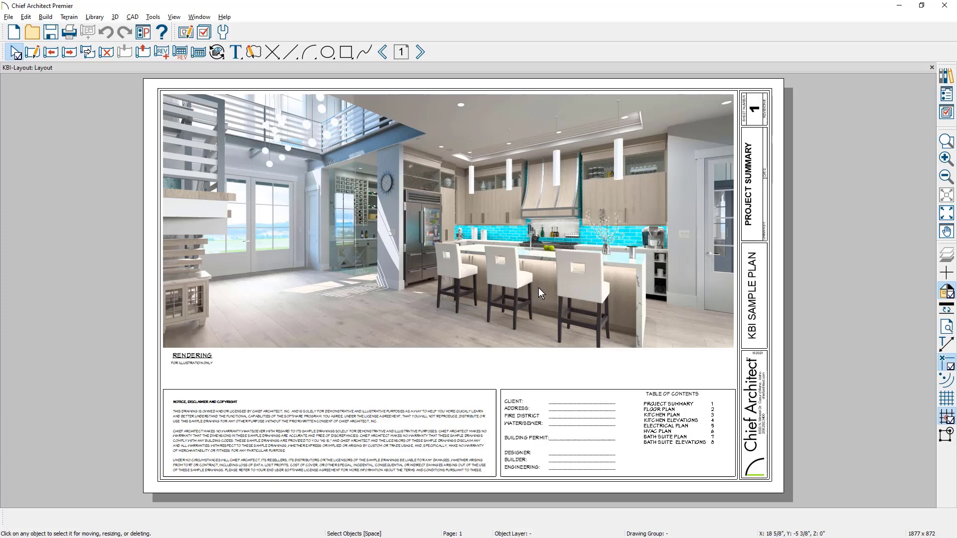
Open Kitchen-Plan.plan from Open Recent Files to show its Electrical Plan View.
{"action": "left_click", "coordinate": [8, 17]}
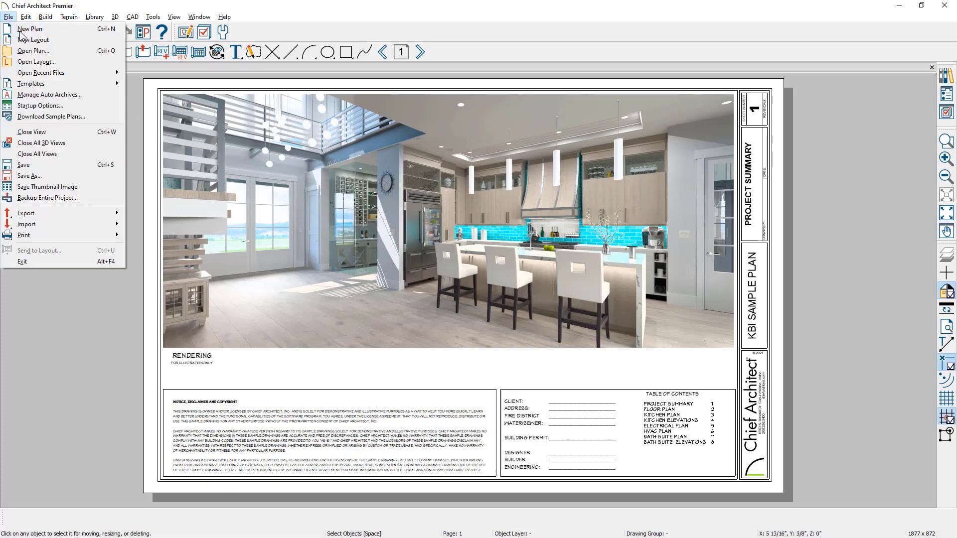
{"action": "mouse_move", "coordinate": [76, 78]}
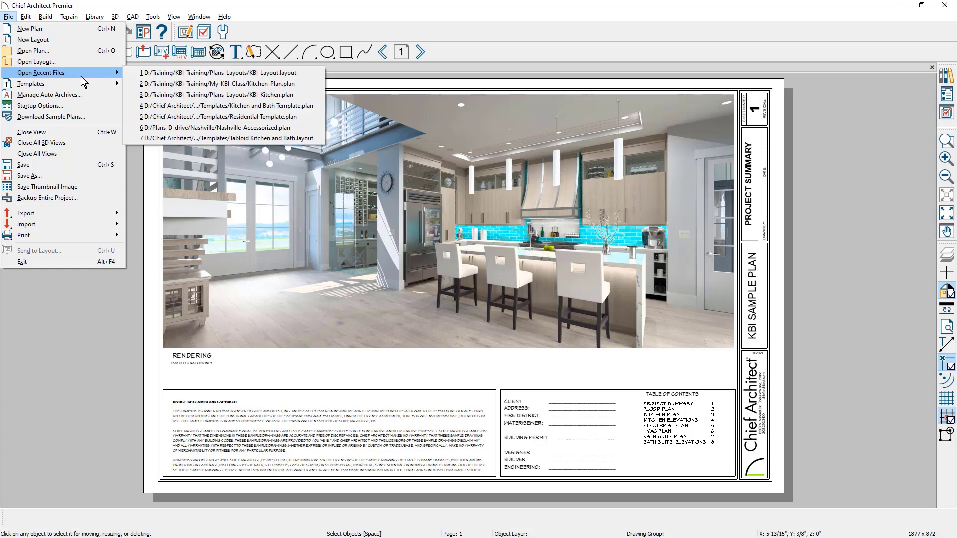
{"action": "left_click", "coordinate": [219, 85]}
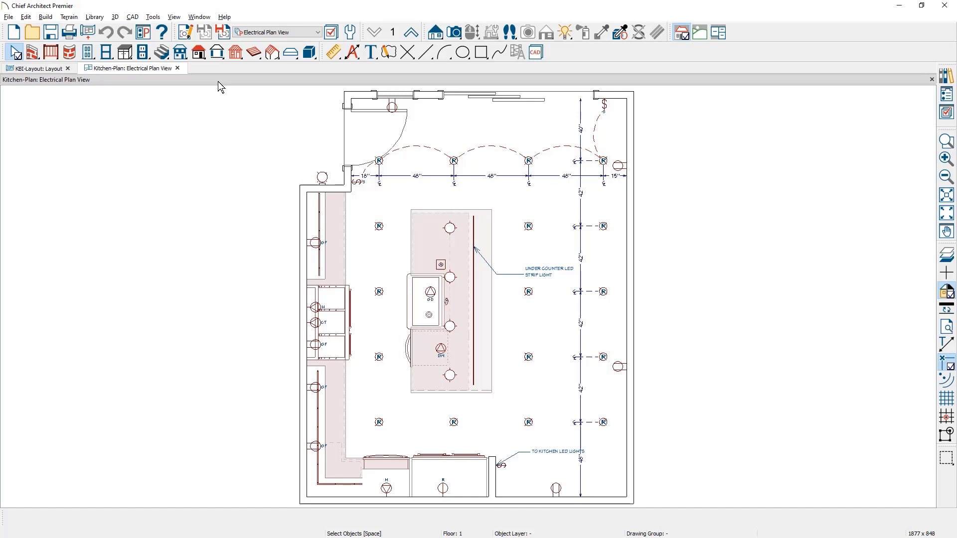
{"action": "left_click", "coordinate": [10, 18]}
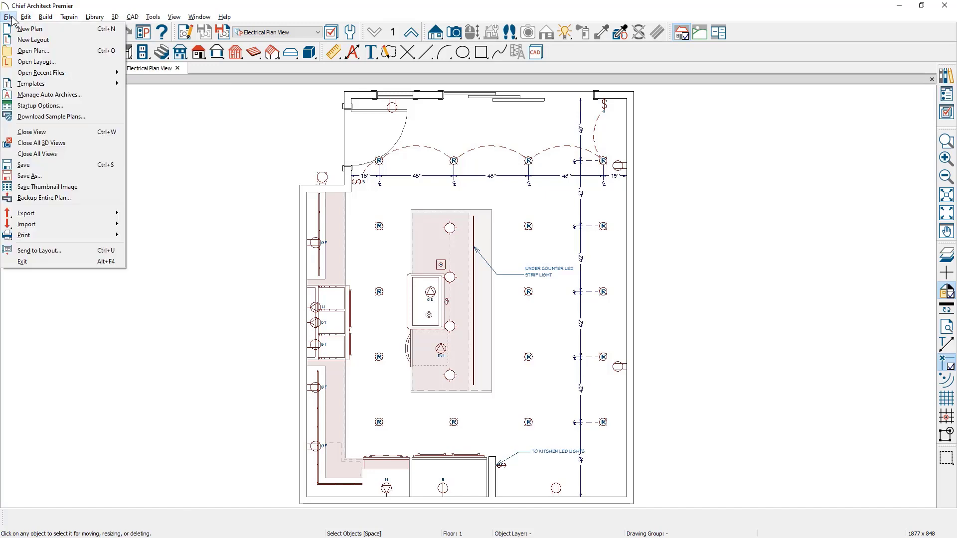
Zip-backup the Kitchen-Plan with its referenced files, editing the name to Kitchen-Plan-Only-5-20.zip.
{"action": "left_click", "coordinate": [85, 199]}
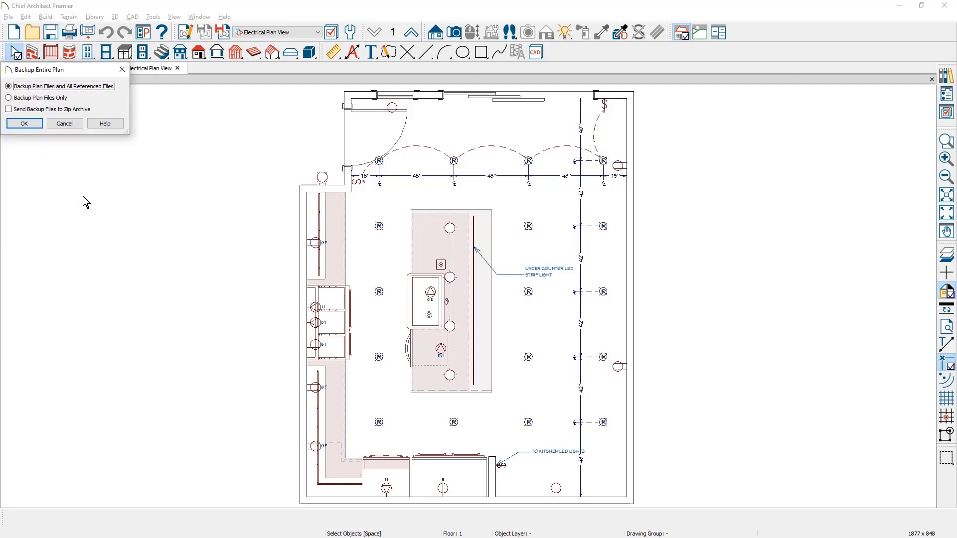
{"action": "left_click", "coordinate": [9, 109]}
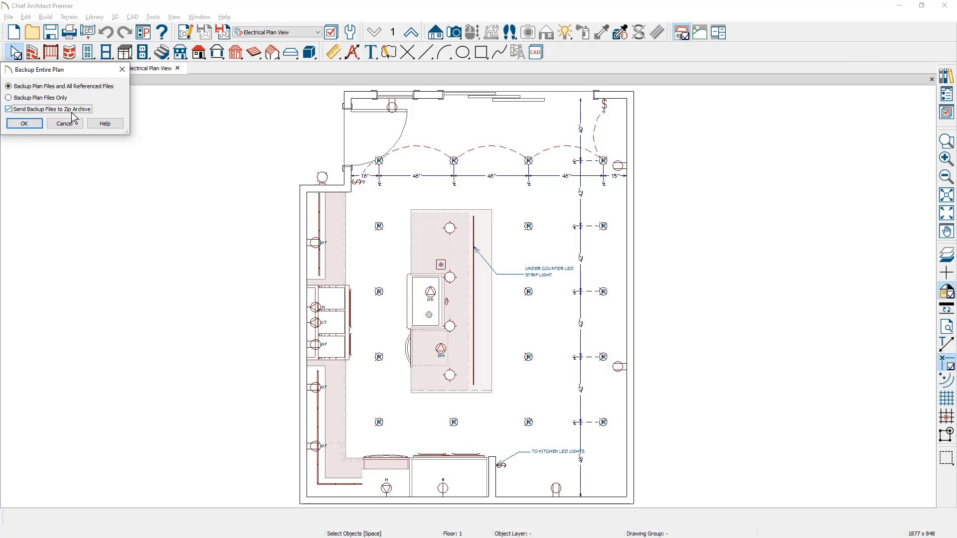
{"action": "left_click", "coordinate": [37, 126]}
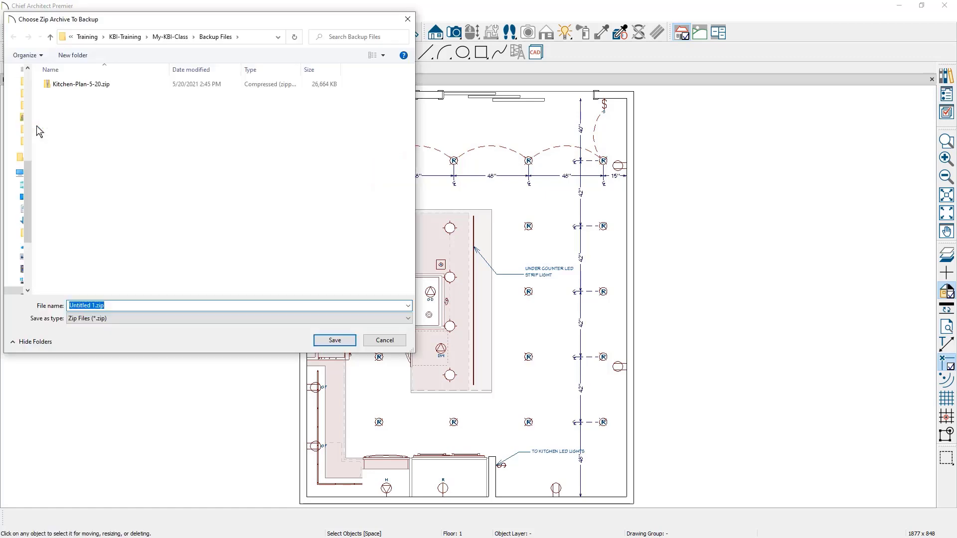
{"action": "left_click", "coordinate": [59, 85]}
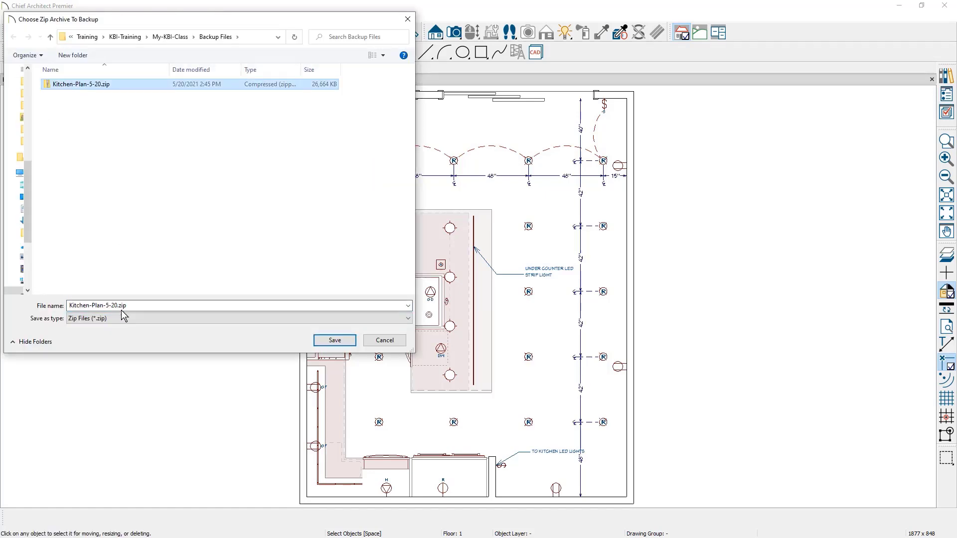
{"action": "double_click", "coordinate": [102, 308]}
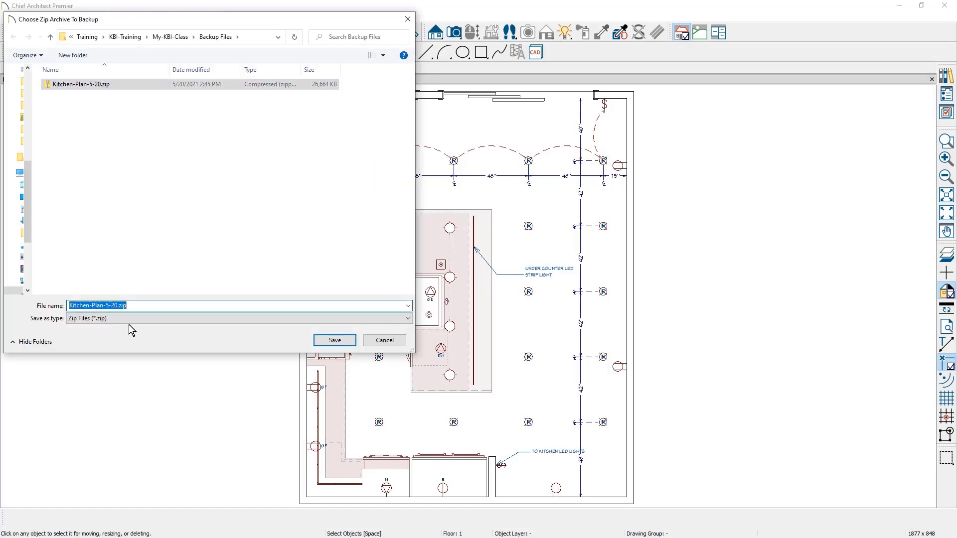
{"action": "left_click", "coordinate": [105, 306]}
{"action": "type", "text": "Only"}
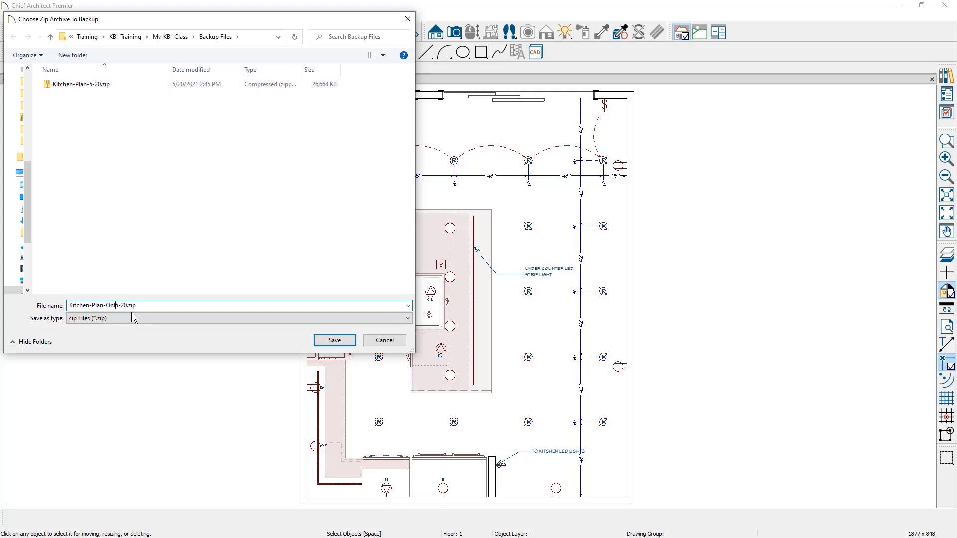
{"action": "type", "text": "-"}
{"action": "left_click", "coordinate": [322, 343]}
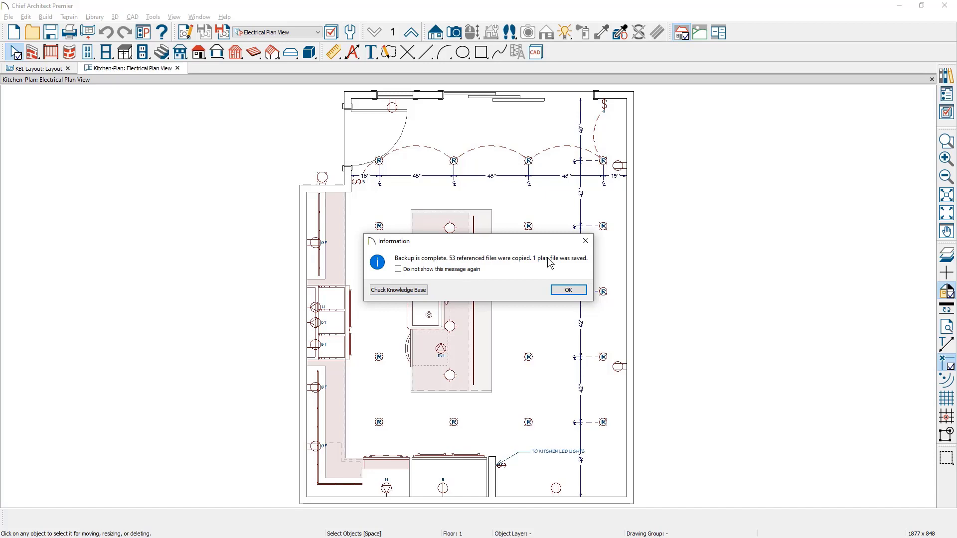
Dismiss the backup-complete message for Kitchen-Plan-Only-5-20.zip.
{"action": "left_click", "coordinate": [568, 290]}
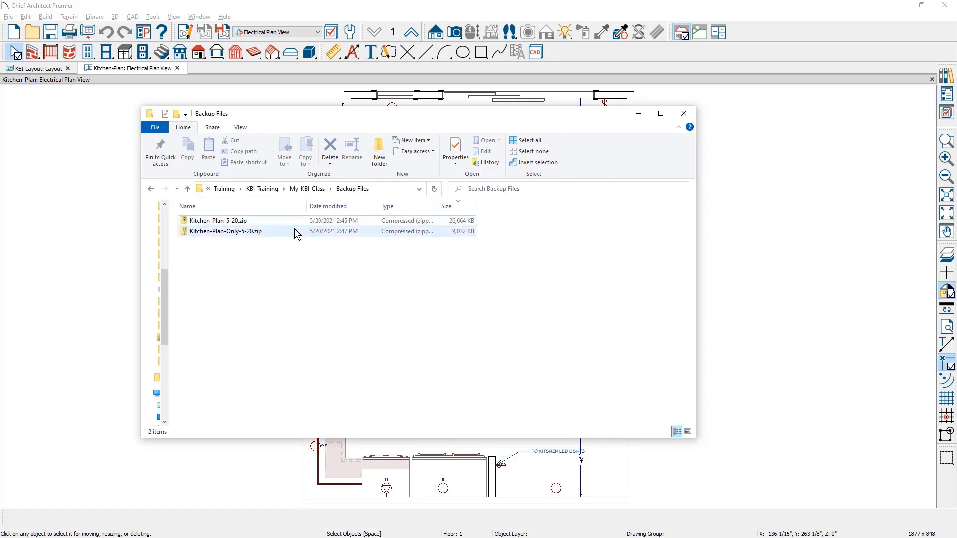
{"action": "mouse_move", "coordinate": [294, 232]}
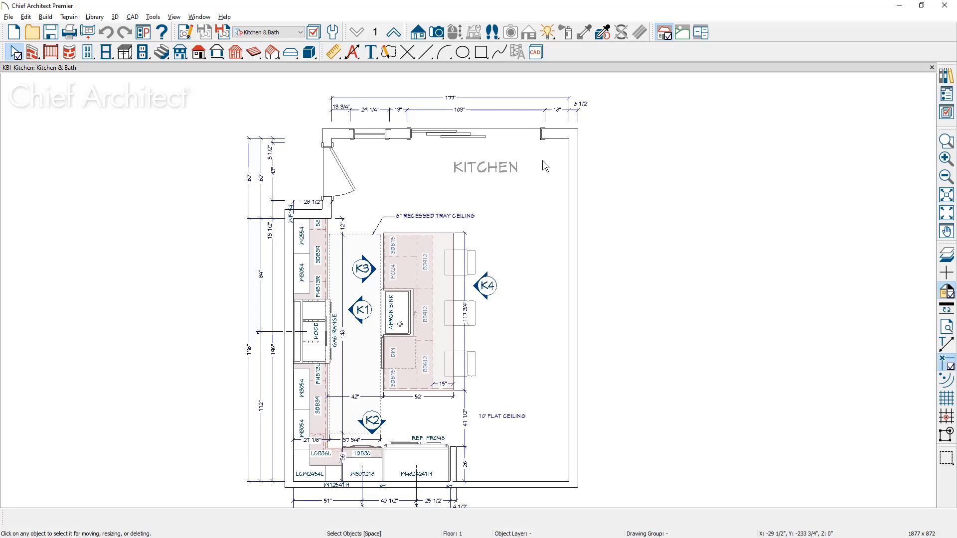
Delete the door in the kitchen's top wall and save the plan as KBI-Kitchen2.plan.
{"action": "left_click", "coordinate": [523, 140]}
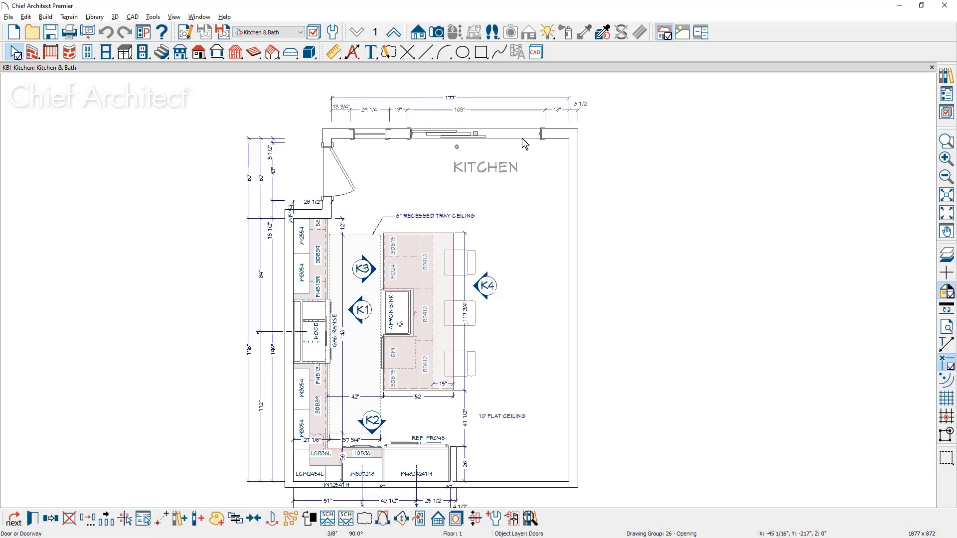
{"action": "key", "text": "Delete"}
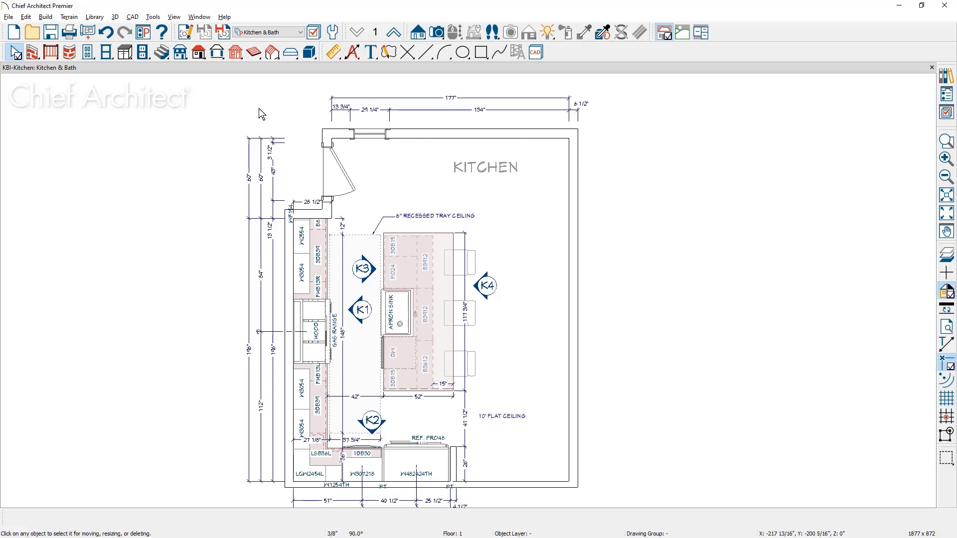
{"action": "left_click", "coordinate": [9, 16]}
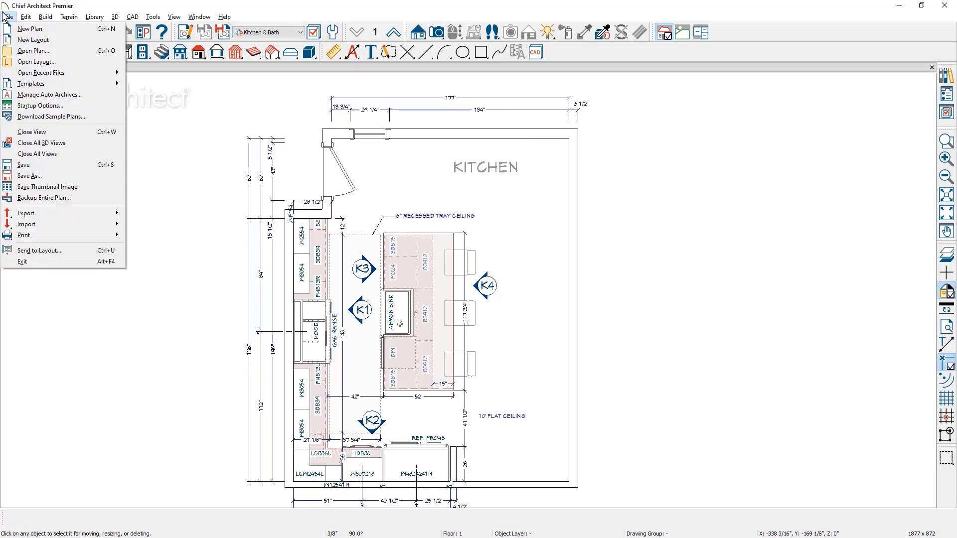
{"action": "left_click", "coordinate": [96, 178]}
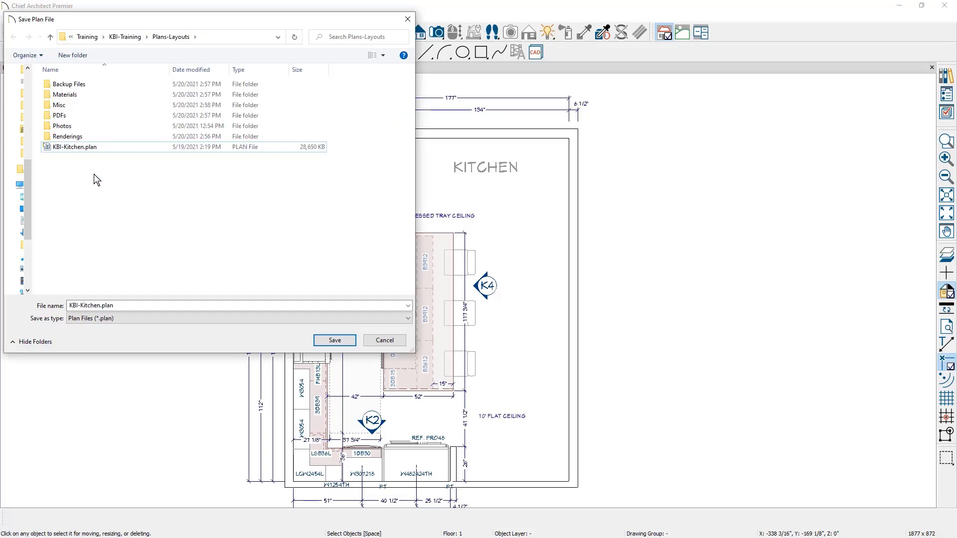
{"action": "double_click", "coordinate": [101, 305]}
{"action": "left_click", "coordinate": [101, 305]}
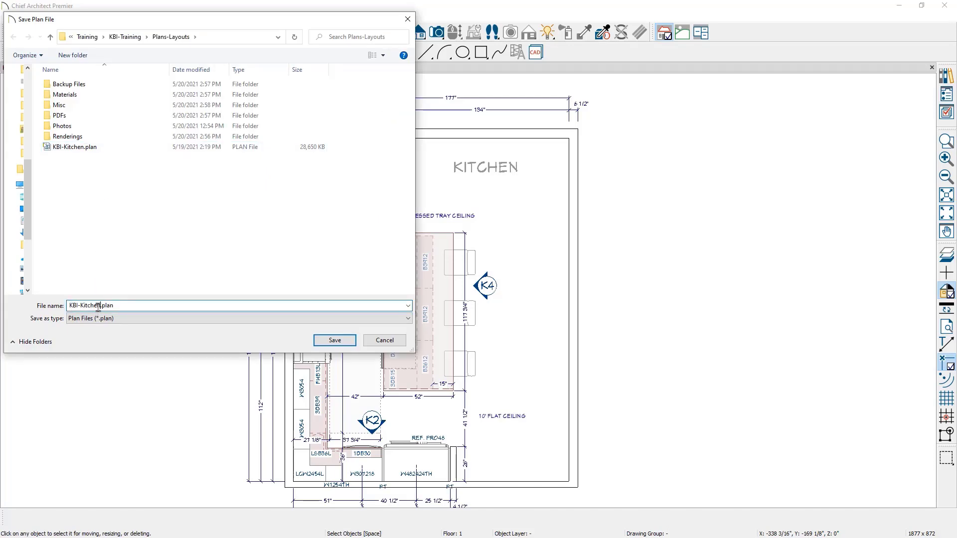
{"action": "type", "text": "2"}
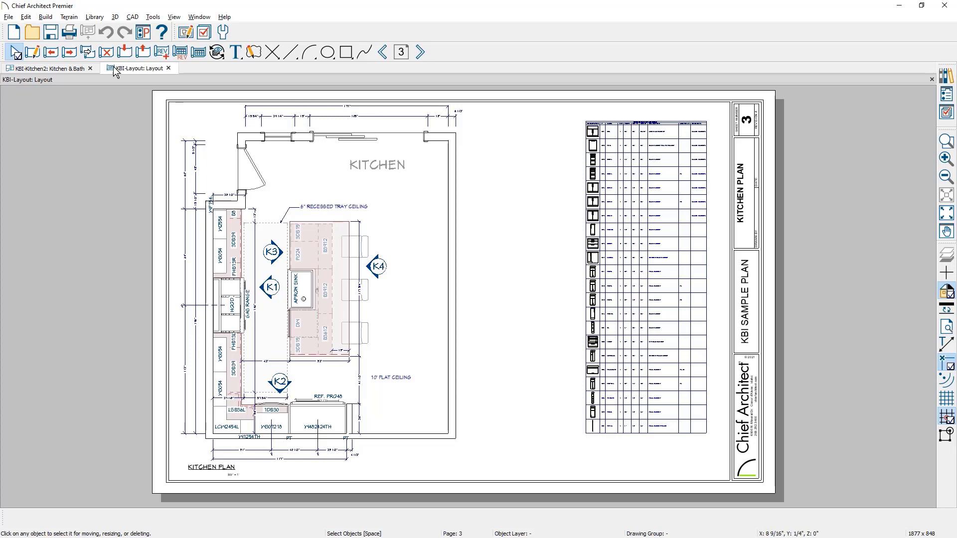
Start a backup of the entire project as a zip archive.
{"action": "left_click", "coordinate": [8, 16]}
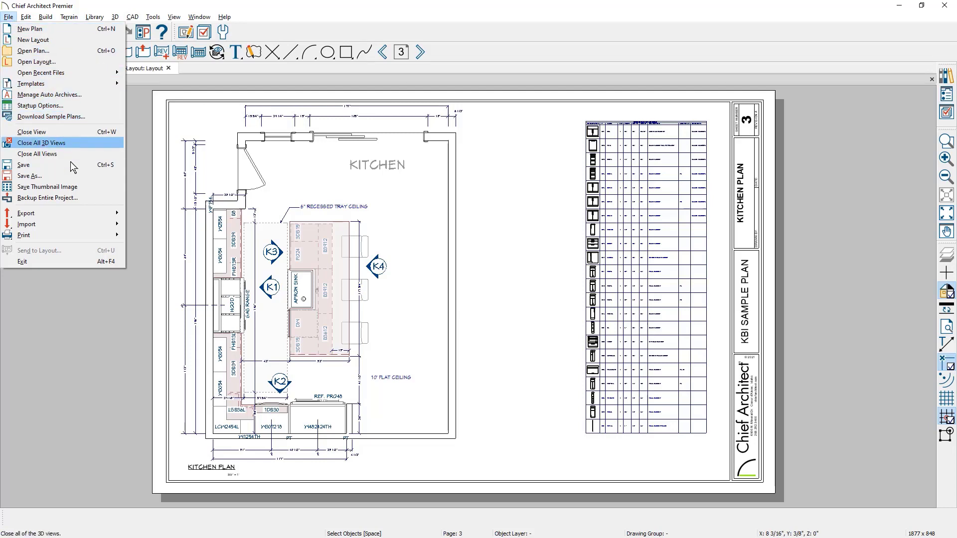
{"action": "left_click", "coordinate": [90, 198]}
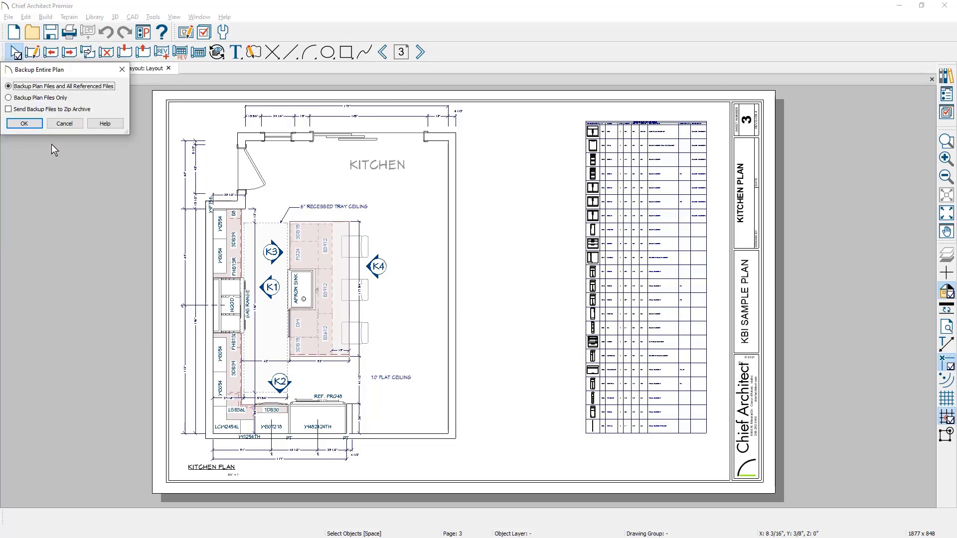
{"action": "left_click", "coordinate": [19, 121]}
Name the backup Kitchen-Plan--B4-Door-5-20.zip, based on the existing Kitchen-Plan-5-20.zip.
{"action": "left_click", "coordinate": [79, 85]}
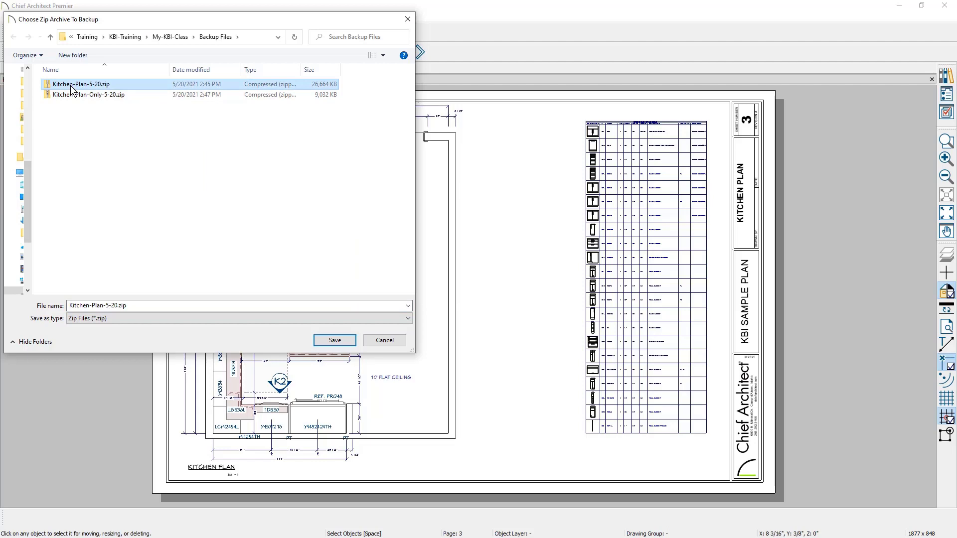
{"action": "left_click", "coordinate": [105, 305]}
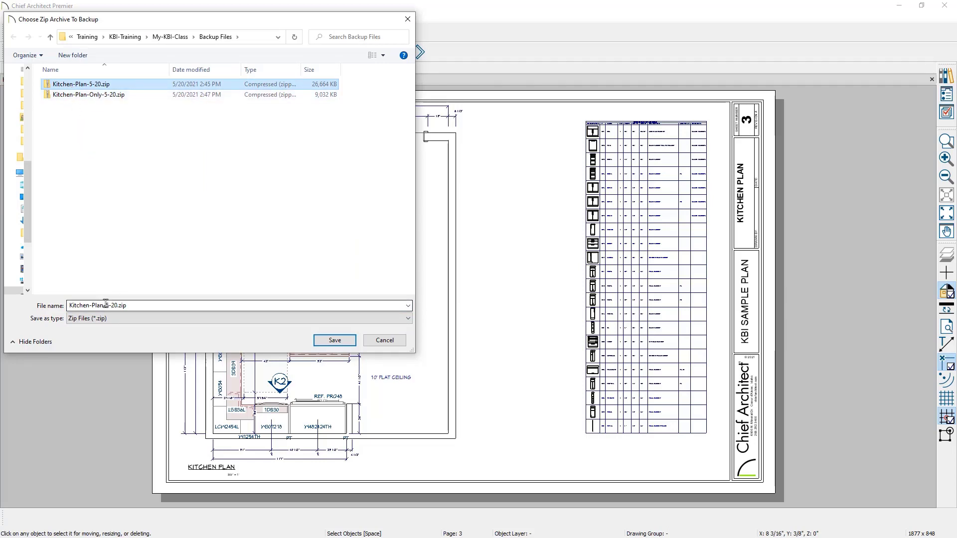
{"action": "double_click", "coordinate": [105, 305]}
{"action": "left_click", "coordinate": [106, 305]}
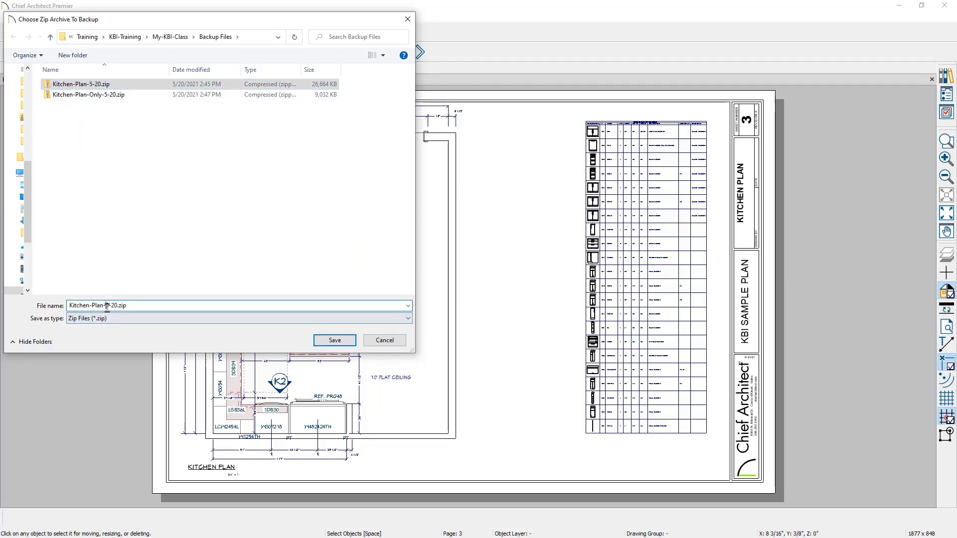
{"action": "type", "text": "-B3"}
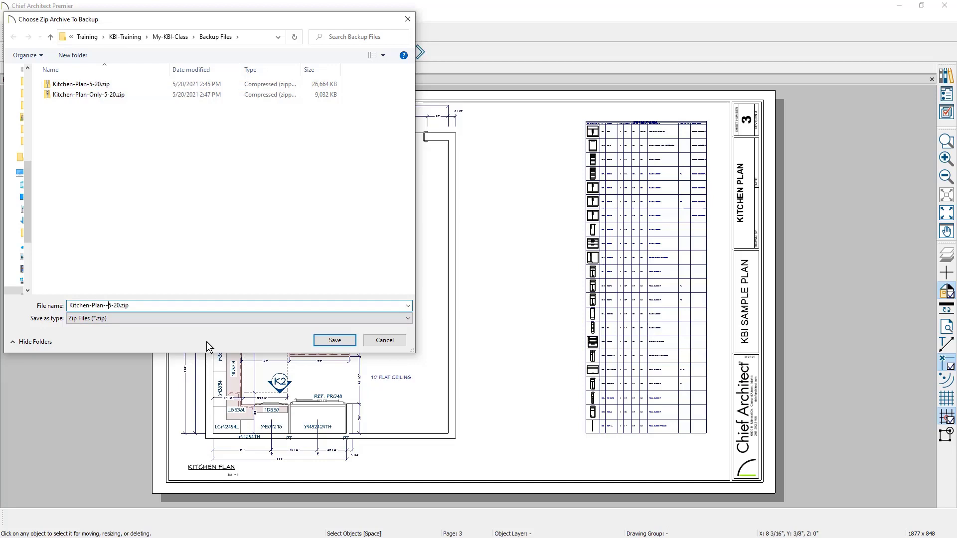
{"action": "key", "text": "BackSpace"}
{"action": "type", "text": "4-Door-"}
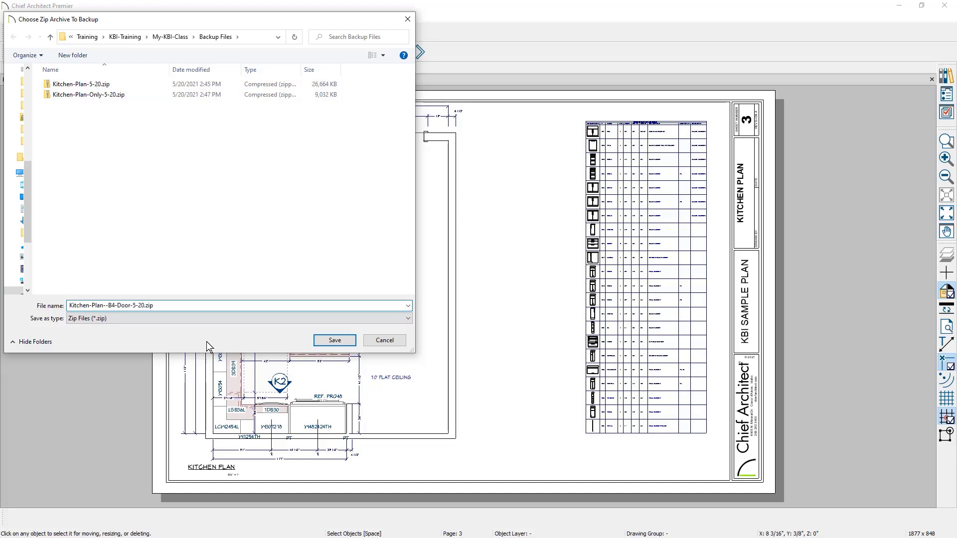